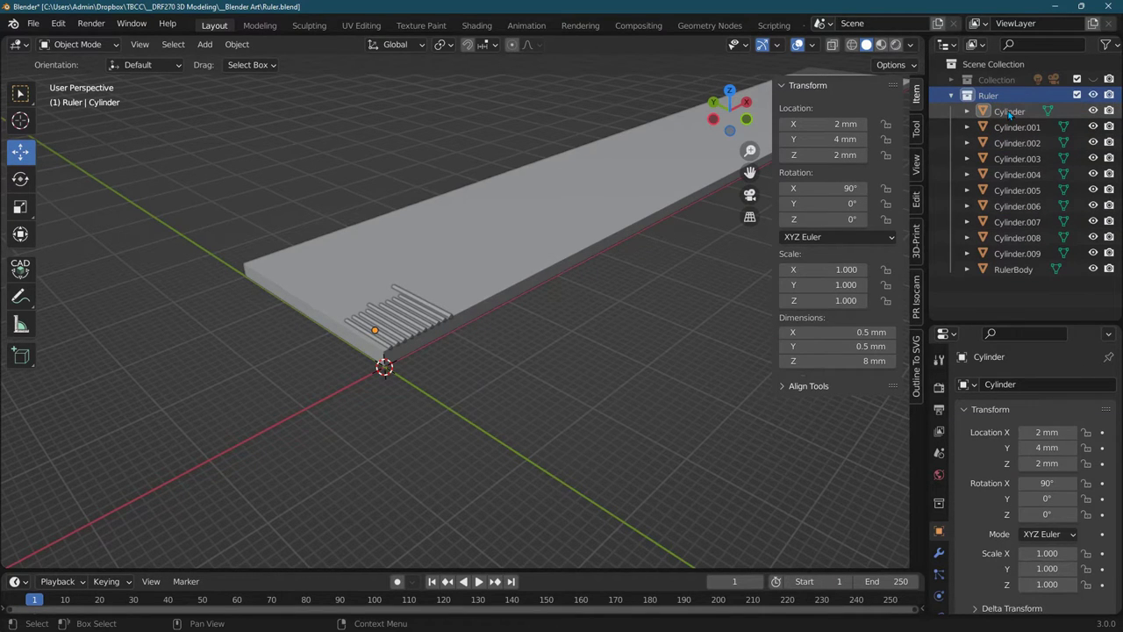
# - After checking the reference ruler image, add a new child collection Ruler 1 inside Ruler
pyautogui.hotkey('alt', 'Tab')
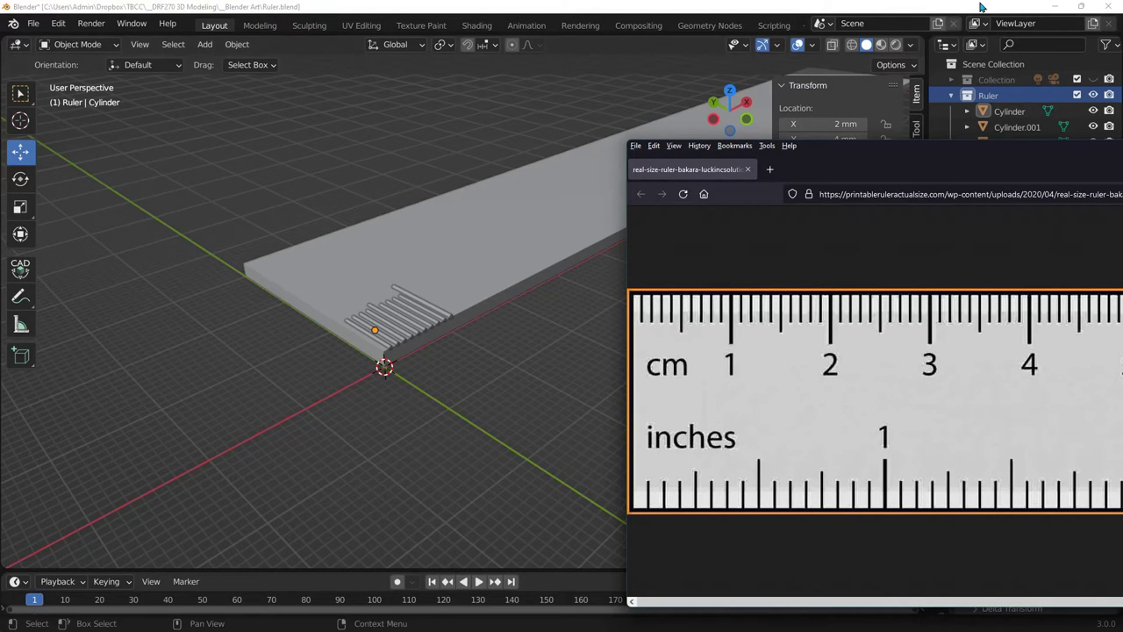
pyautogui.click(987, 95)
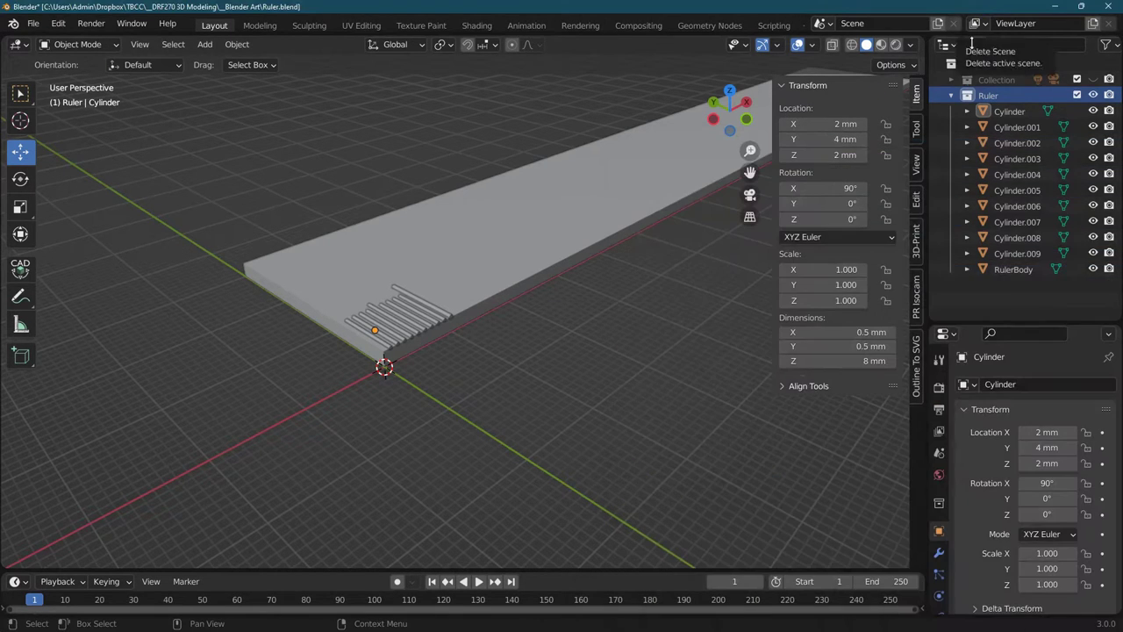
pyautogui.rightClick(974, 97)
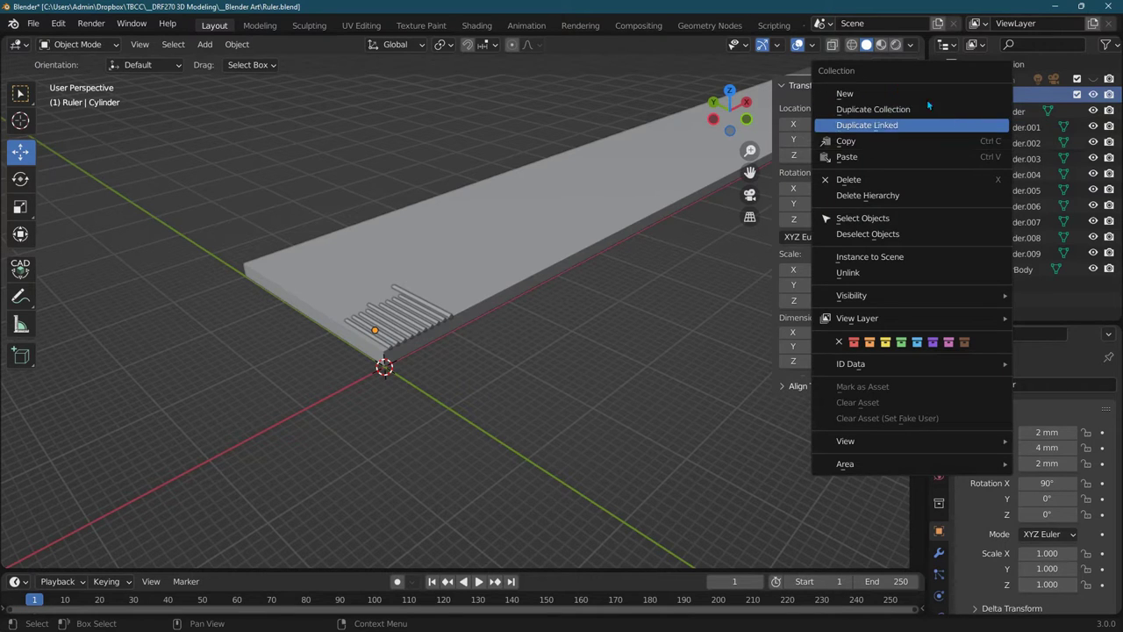
pyautogui.click(892, 93)
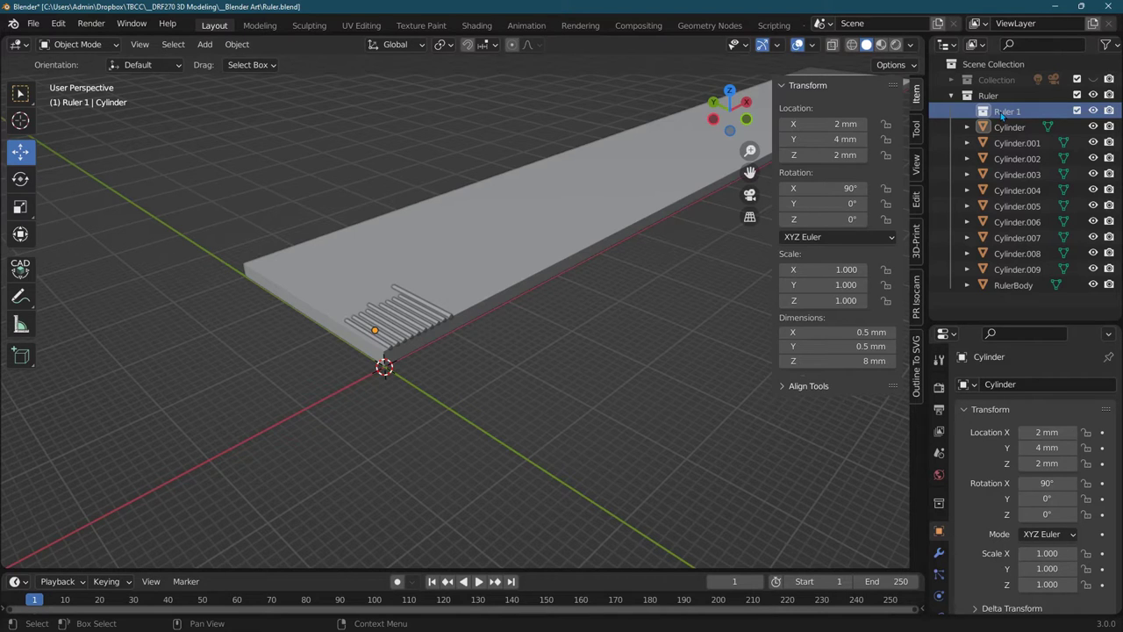
# - Move Cylinder through Cylinder.009 into Ruler 1 and collapse Ruler 1
pyautogui.click(1009, 127)
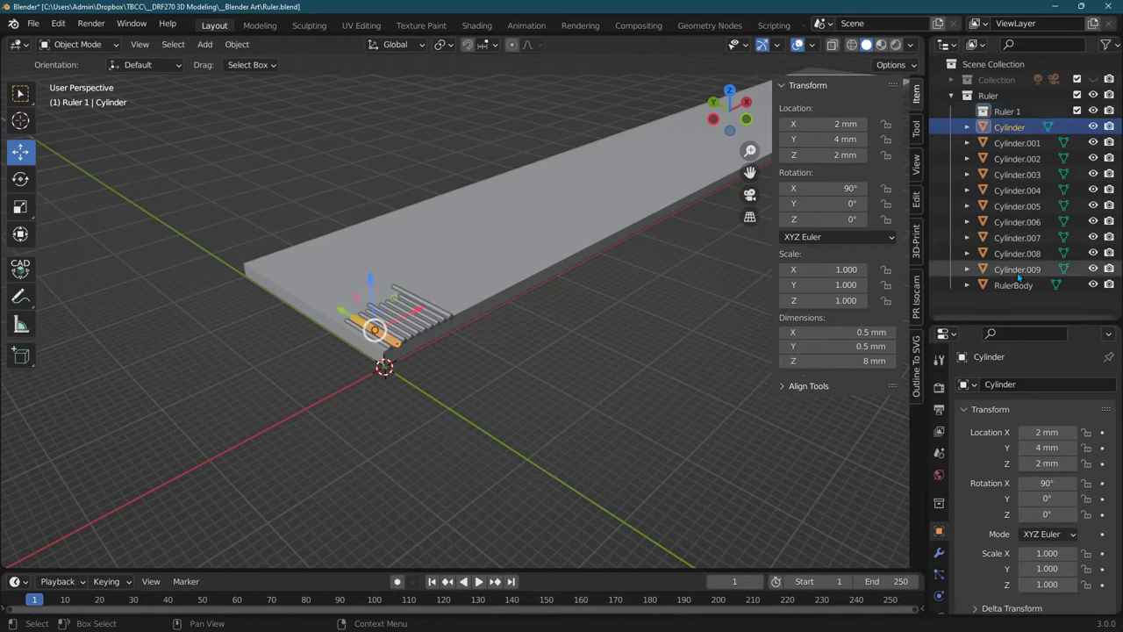
pyautogui.keyDown('shift'); pyautogui.click(1018, 271); pyautogui.keyUp('shift')
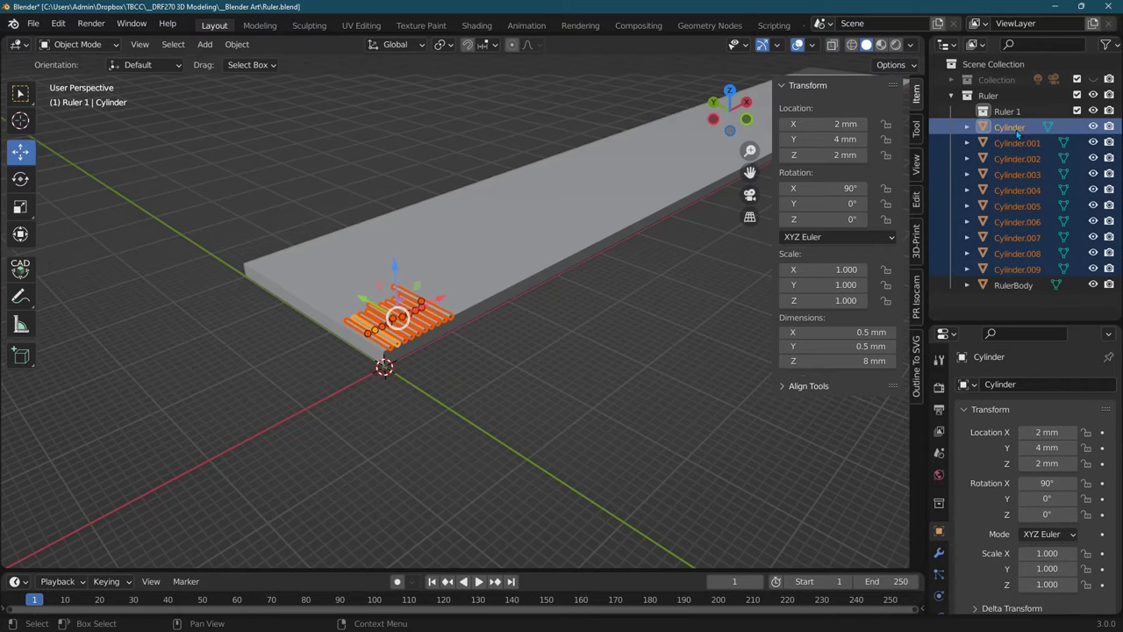
pyautogui.moveTo(1018, 131); pyautogui.dragTo(1013, 114)
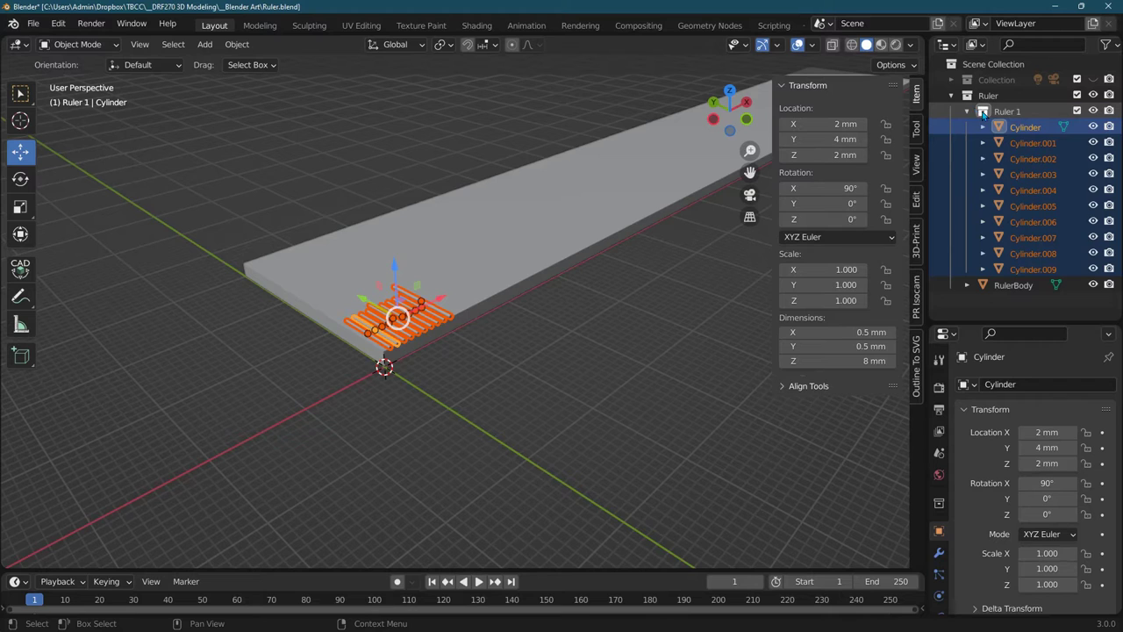
pyautogui.click(32, 22)
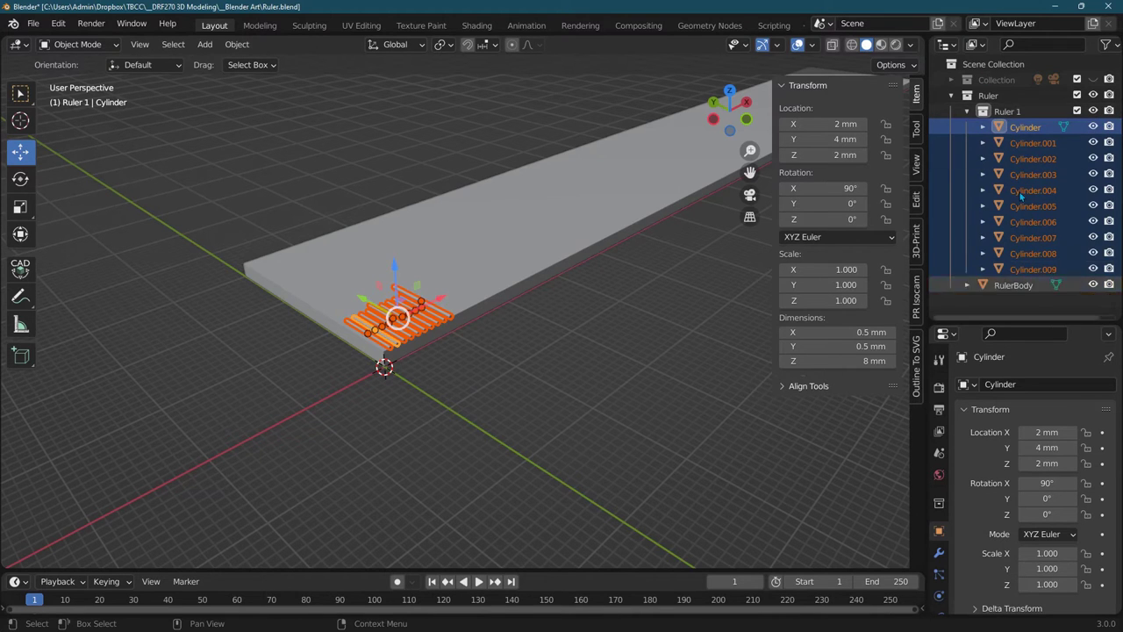
pyautogui.click(968, 112)
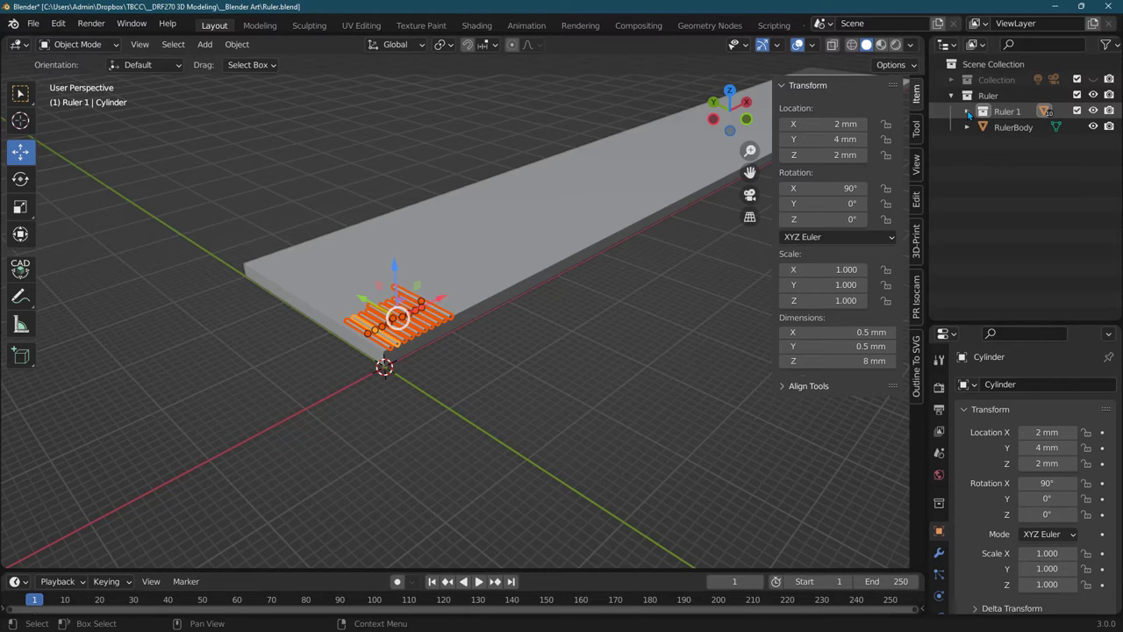
# - Expand Ruler 1 and select the ten ticks, Cylinder through Cylinder.009
pyautogui.click(967, 111)
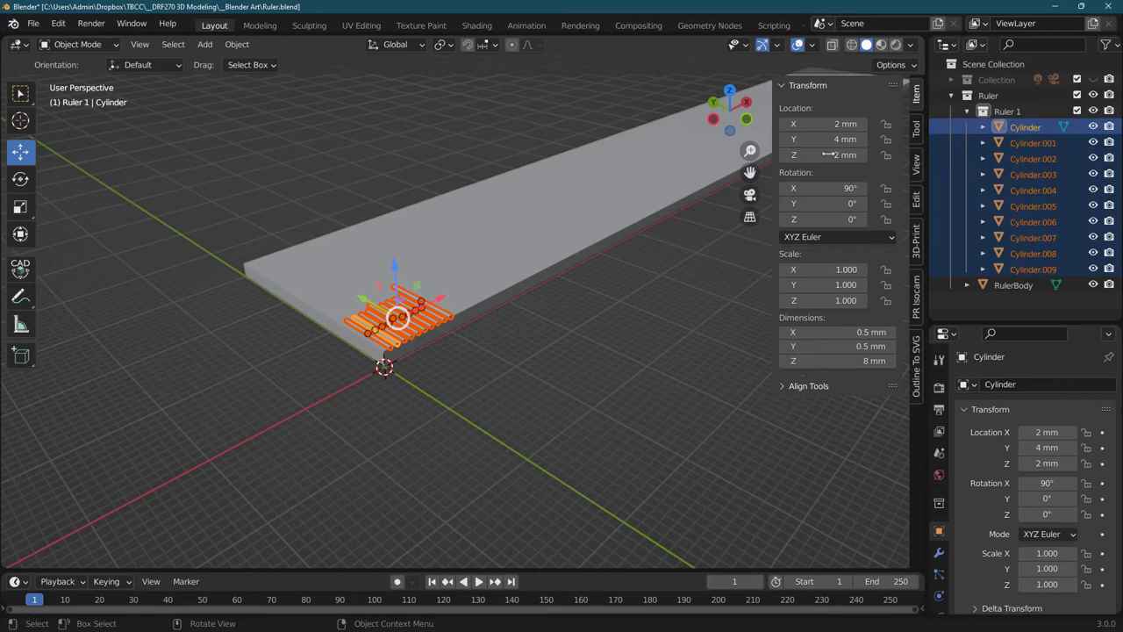
pyautogui.click(989, 113)
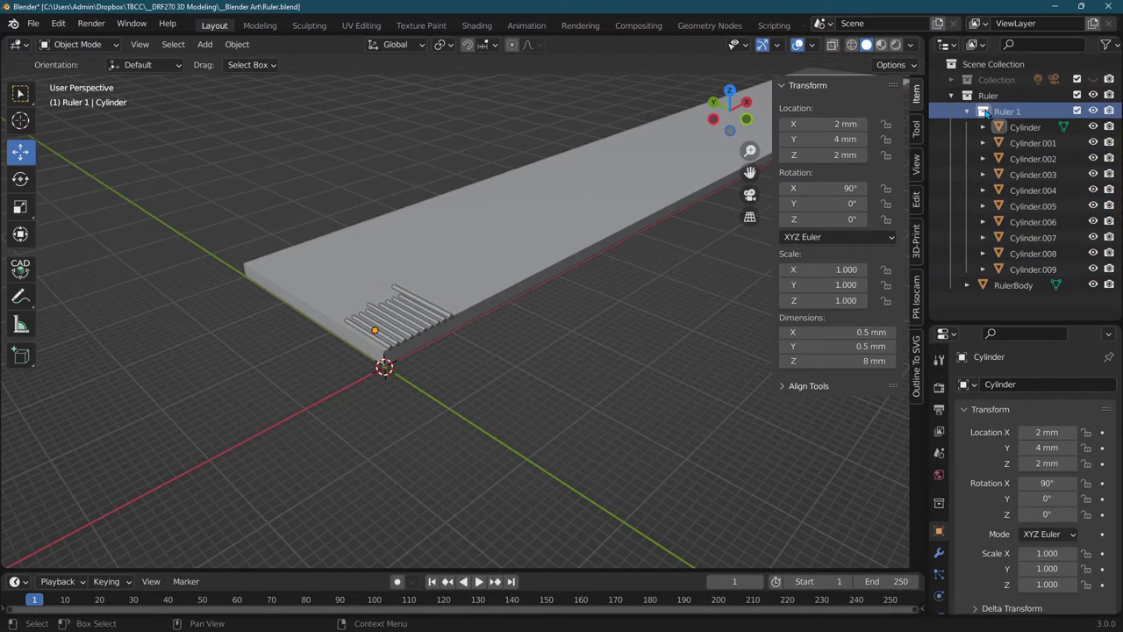
pyautogui.scroll(6, 682, 248)
pyautogui.click(1024, 127)
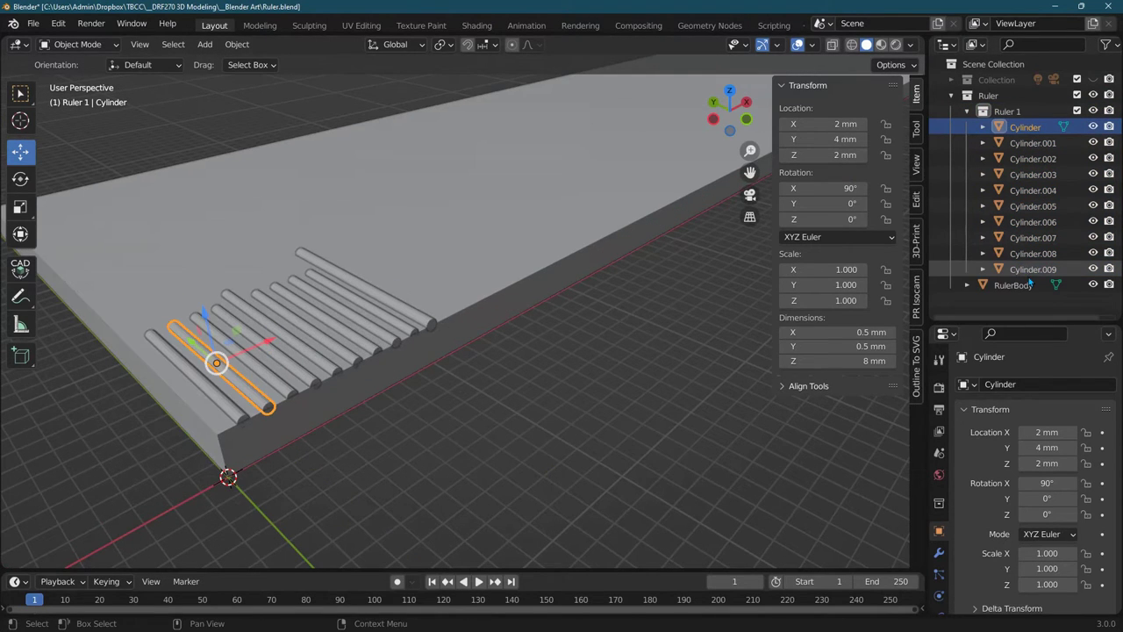
pyautogui.keyDown('shift'); pyautogui.click(1032, 269); pyautogui.keyUp('shift')
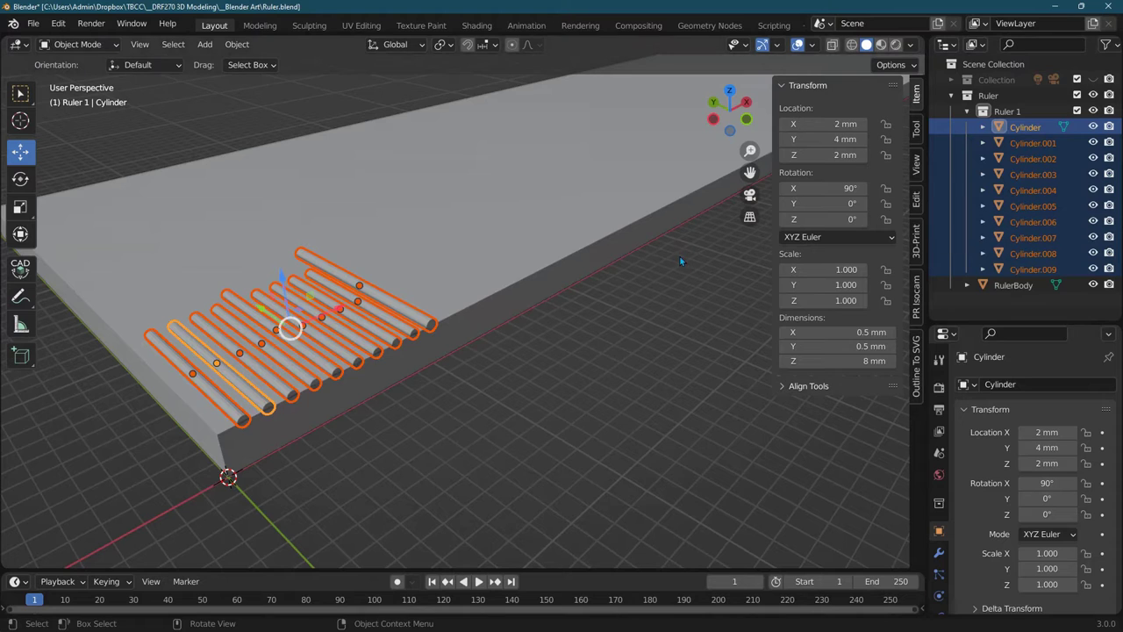
# - Duplicate the selected ticks and move the copies 10 mm along X
pyautogui.hotkey('shift', 'd')
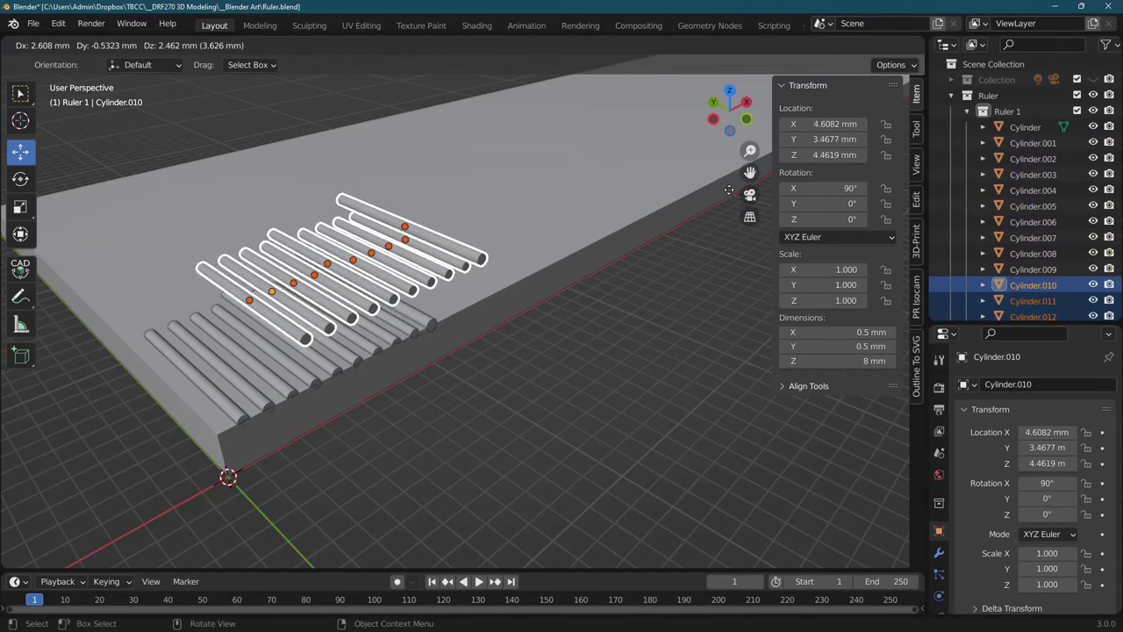
pyautogui.write('x')
pyautogui.write('10')
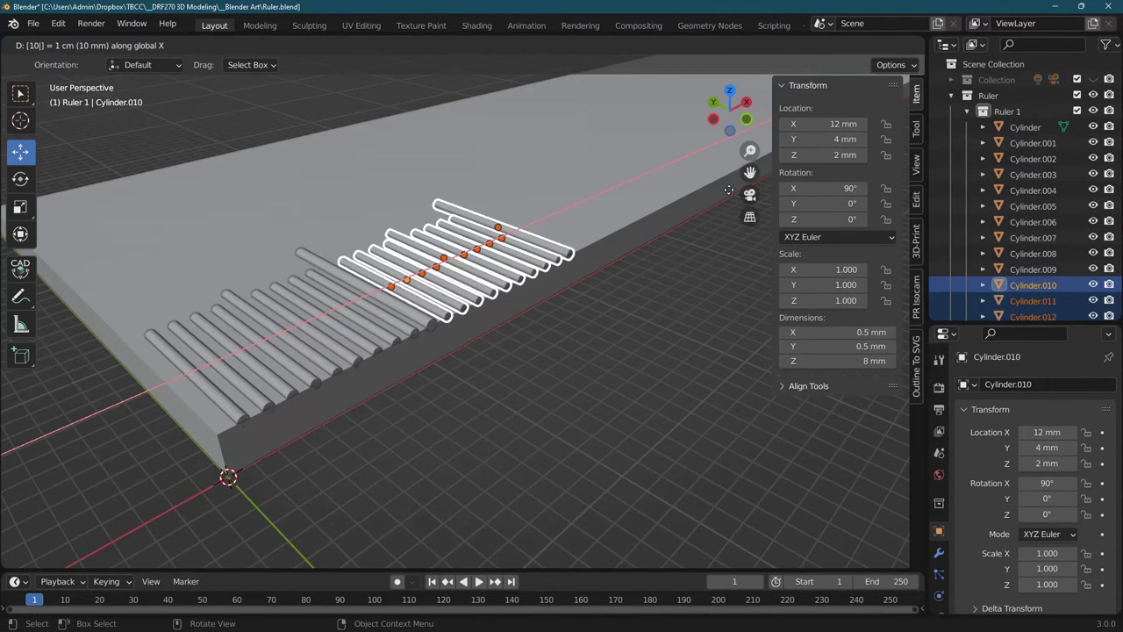
pyautogui.press('Return')
pyautogui.moveTo(591, 143); pyautogui.dragTo(611, 181, button='middle')
pyautogui.scroll(-2, 614, 171)
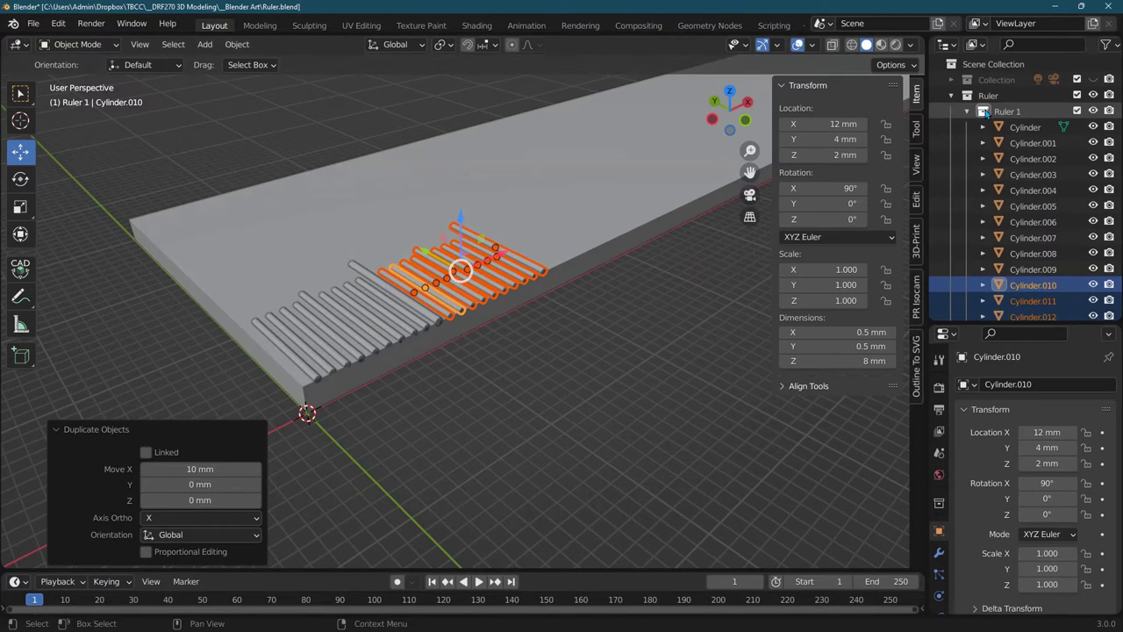
pyautogui.click(967, 111)
pyautogui.click(968, 112)
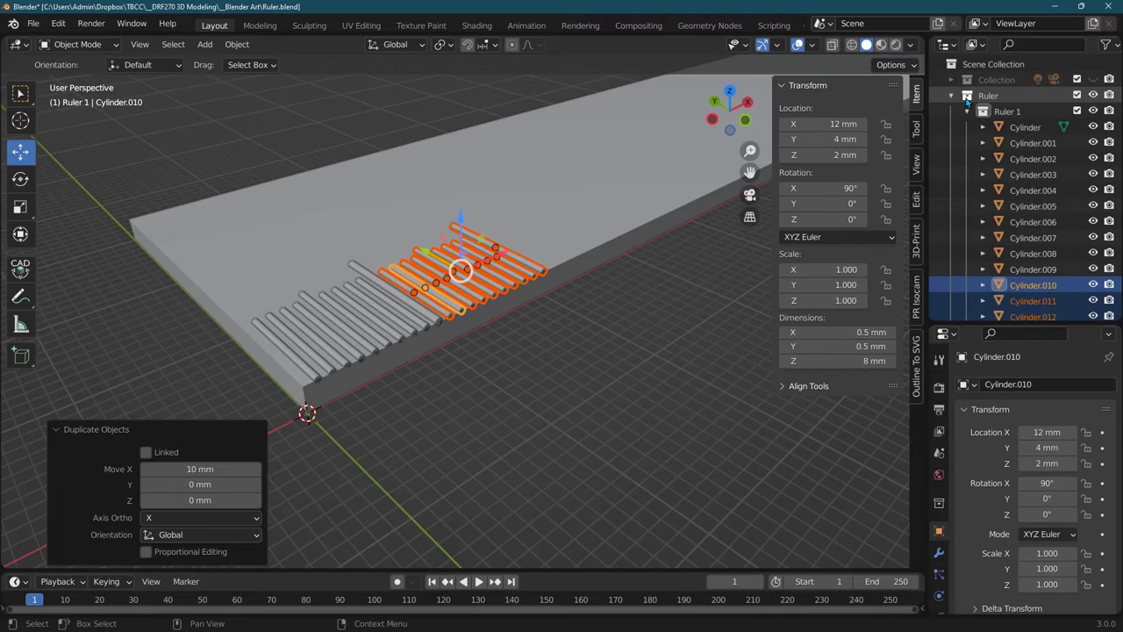
# - Create a second new collection, Ruler 2, inside the Ruler collection
pyautogui.click(970, 97)
pyautogui.rightClick(970, 99)
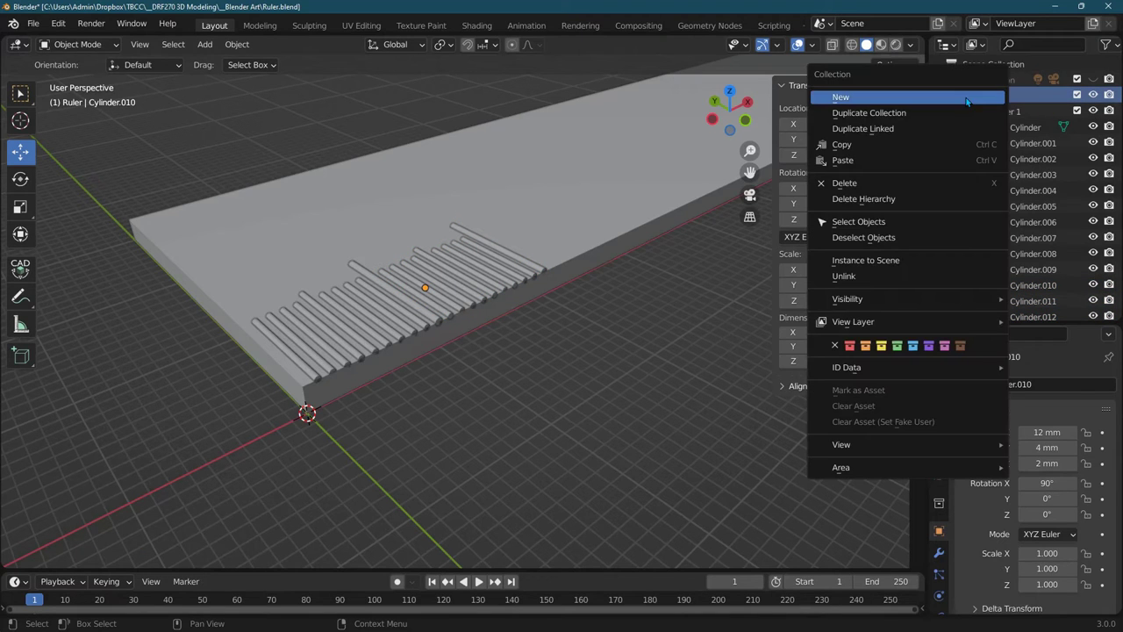
pyautogui.click(921, 96)
pyautogui.scroll(-5, 1048, 219)
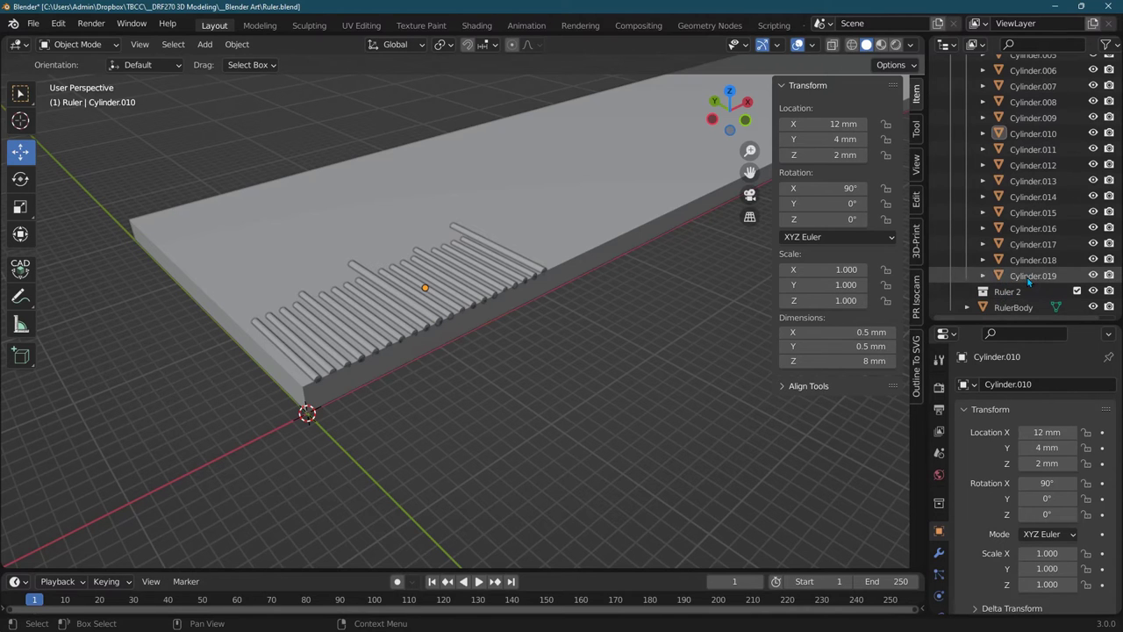
# - Select the copied ticks Cylinder.010 through Cylinder.019 and move them into Ruler 2
pyautogui.click(1029, 278)
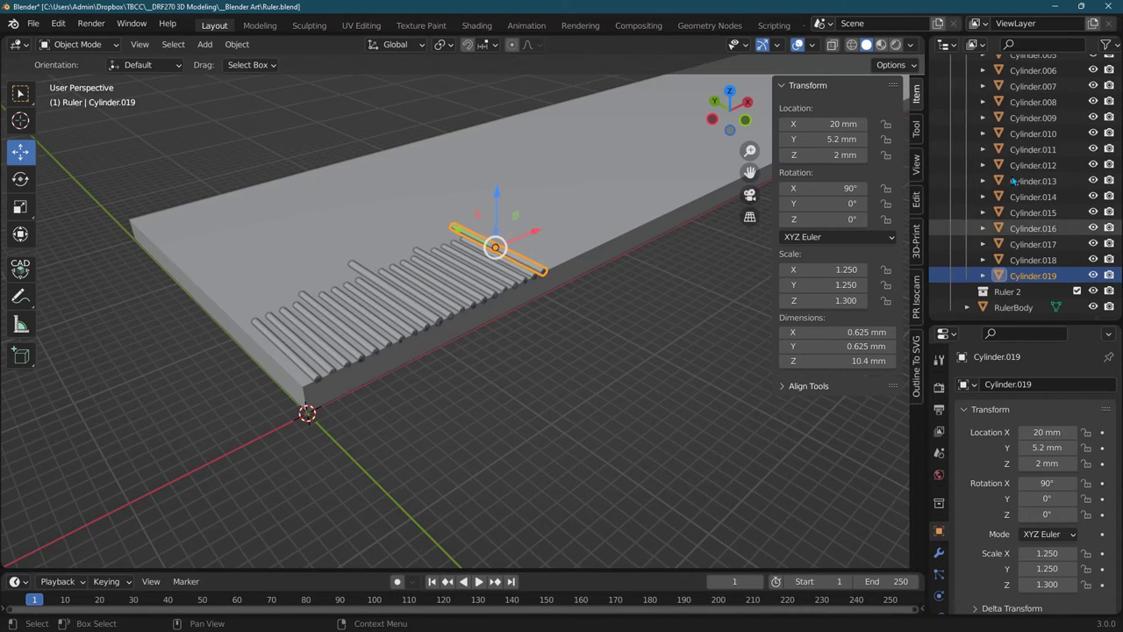
pyautogui.keyDown('shift'); pyautogui.click(1039, 103); pyautogui.keyUp('shift')
pyautogui.press('KP_Decimal')
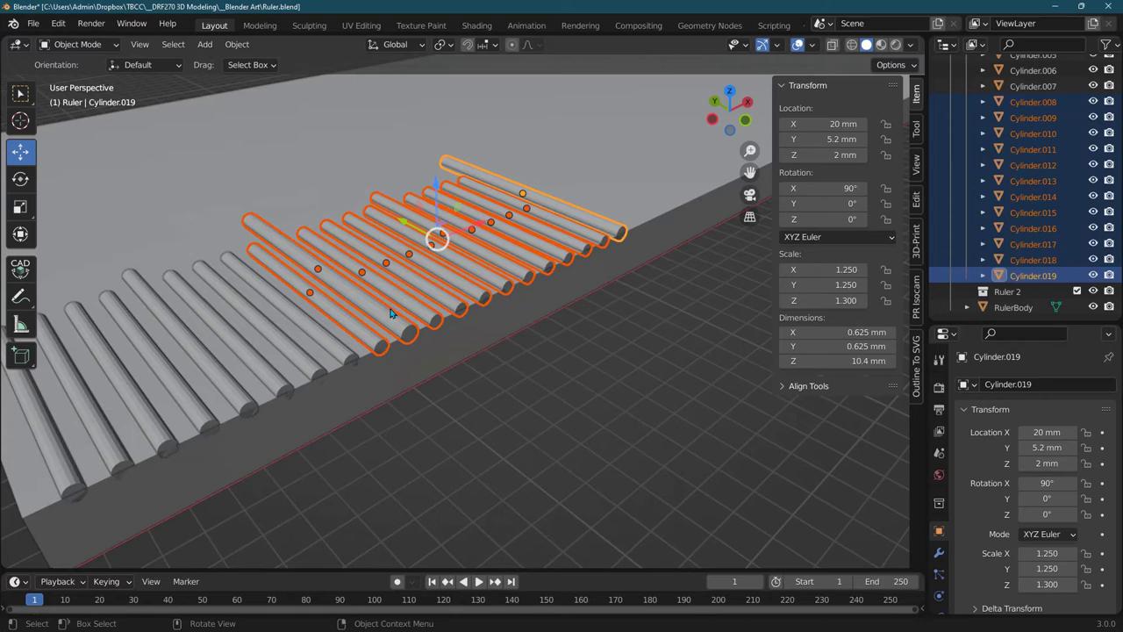
pyautogui.click(421, 312)
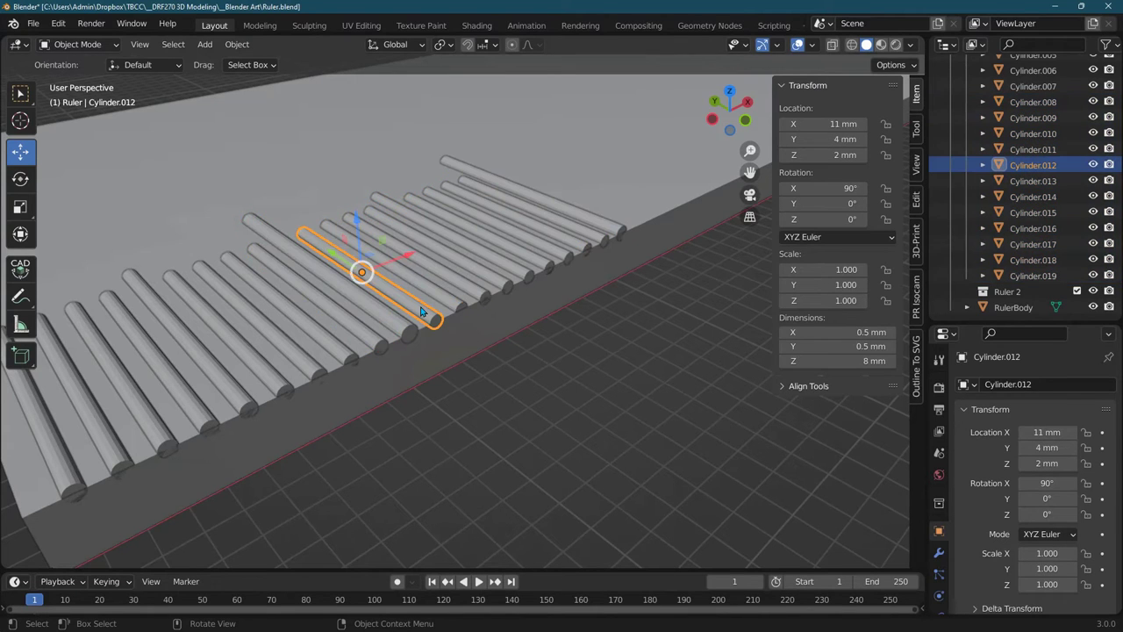
pyautogui.keyDown('shift'); pyautogui.click(1027, 277); pyautogui.keyUp('shift')
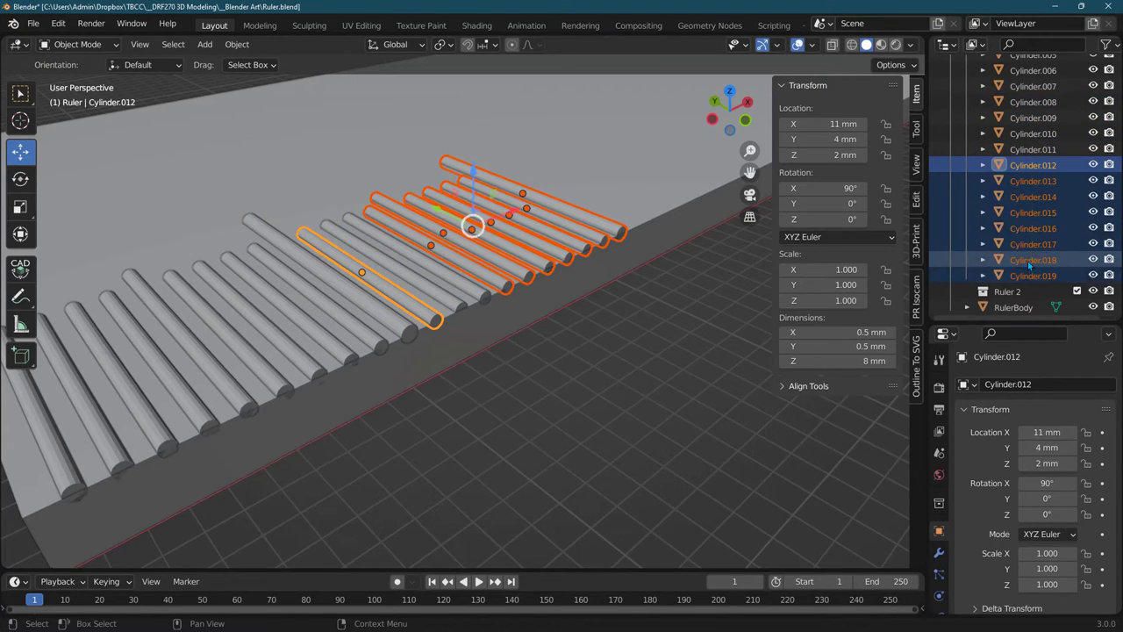
pyautogui.moveTo(1019, 271); pyautogui.dragTo(1008, 296)
pyautogui.keyDown('shift'); pyautogui.click(428, 267); pyautogui.keyUp('shift')
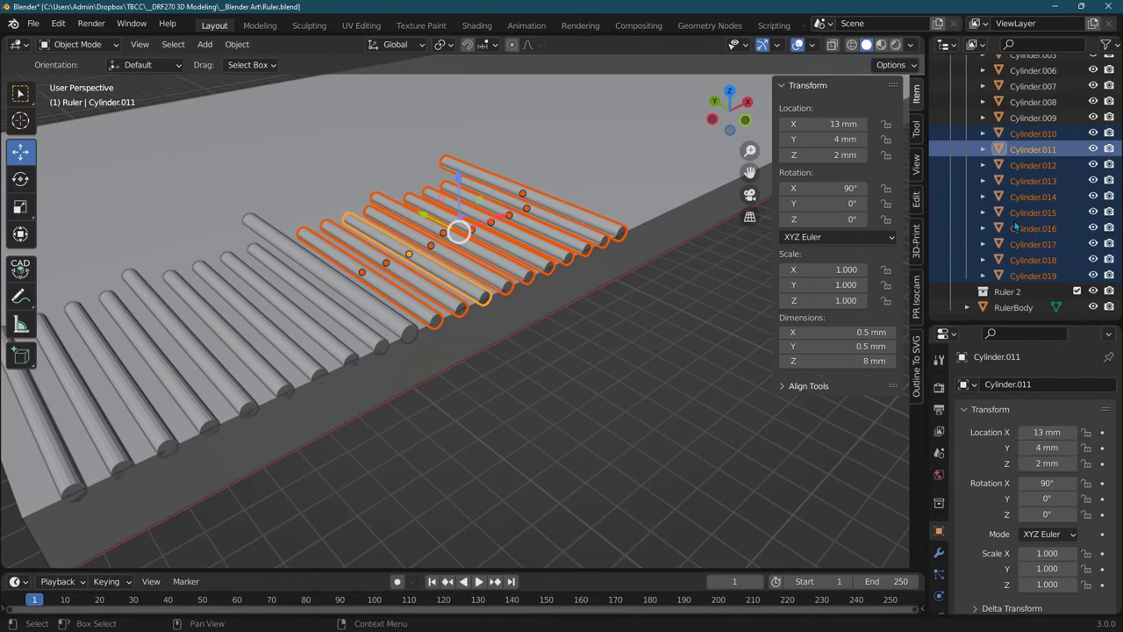
pyautogui.moveTo(1029, 263); pyautogui.dragTo(1042, 453)
# - Collapse the Ruler 1 and Ruler 2 collections in the Outliner
pyautogui.scroll(-1, 1018, 263)
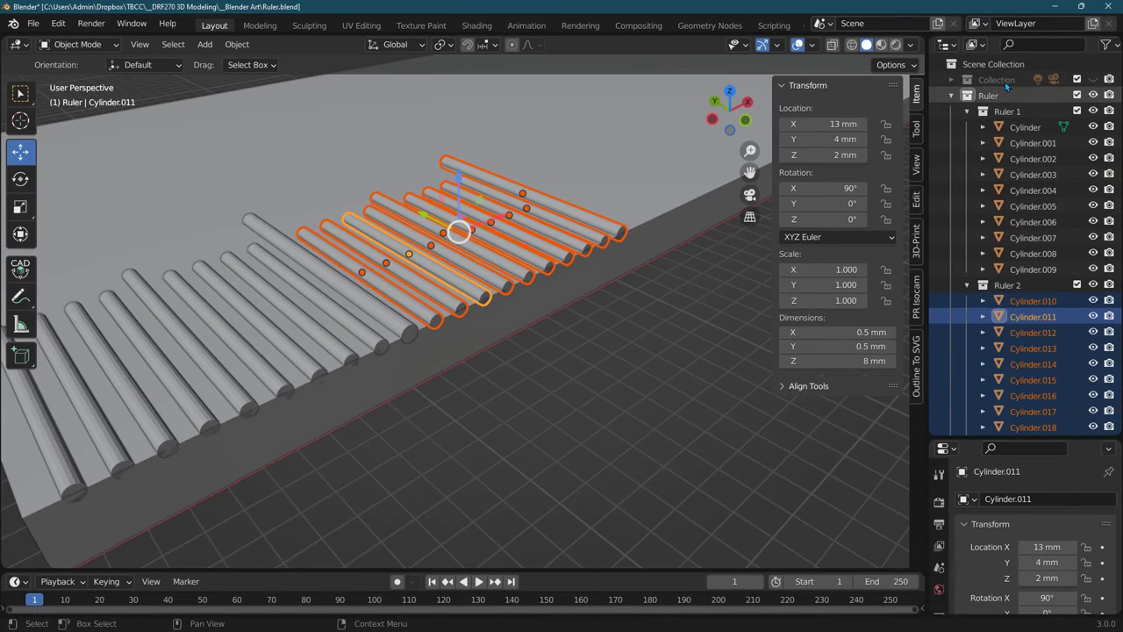
pyautogui.click(967, 112)
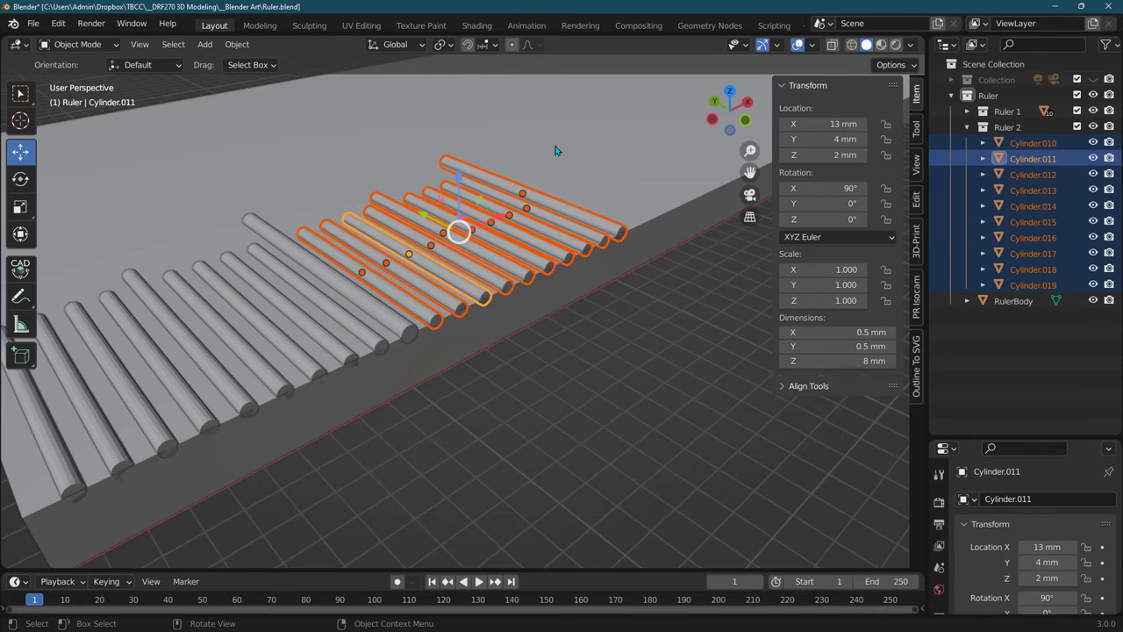
pyautogui.scroll(-3, 588, 159)
pyautogui.moveTo(559, 151); pyautogui.dragTo(912, 140, button='middle')
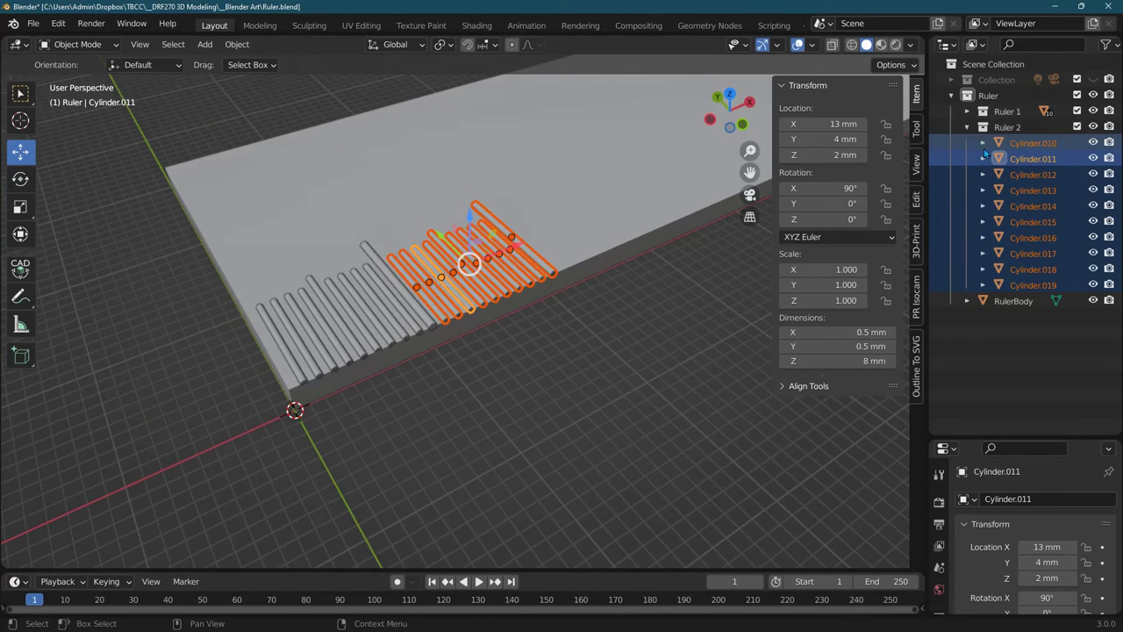
pyautogui.click(965, 128)
# - Duplicate the Ruler 2 collection and rename the copy Ruler 2.001 to Ruler 3
pyautogui.click(986, 131)
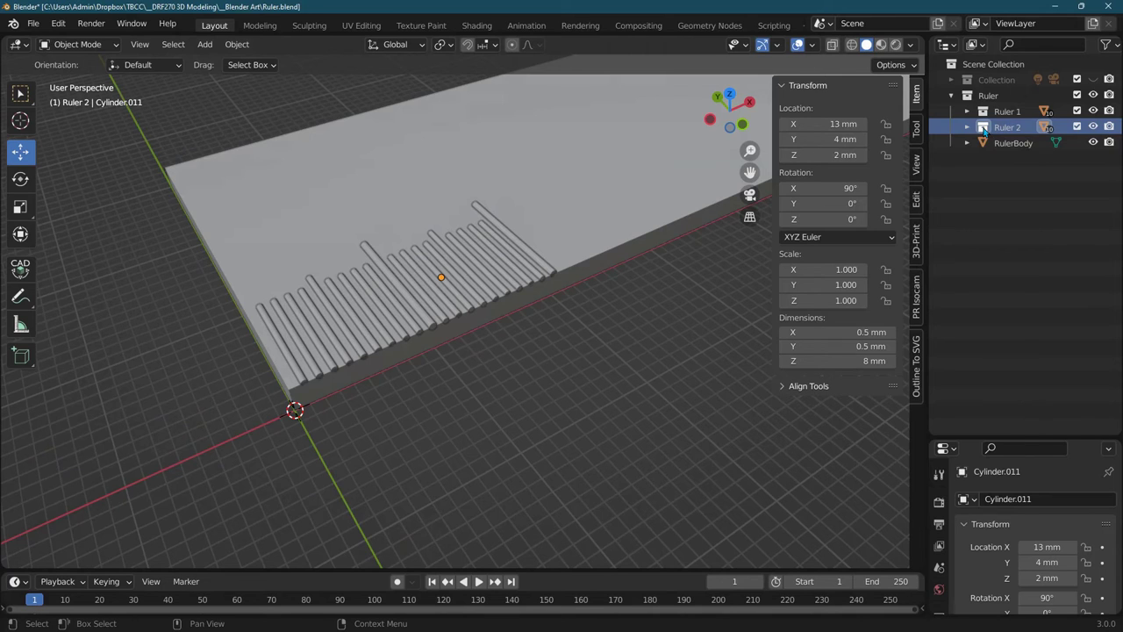
pyautogui.rightClick(984, 130)
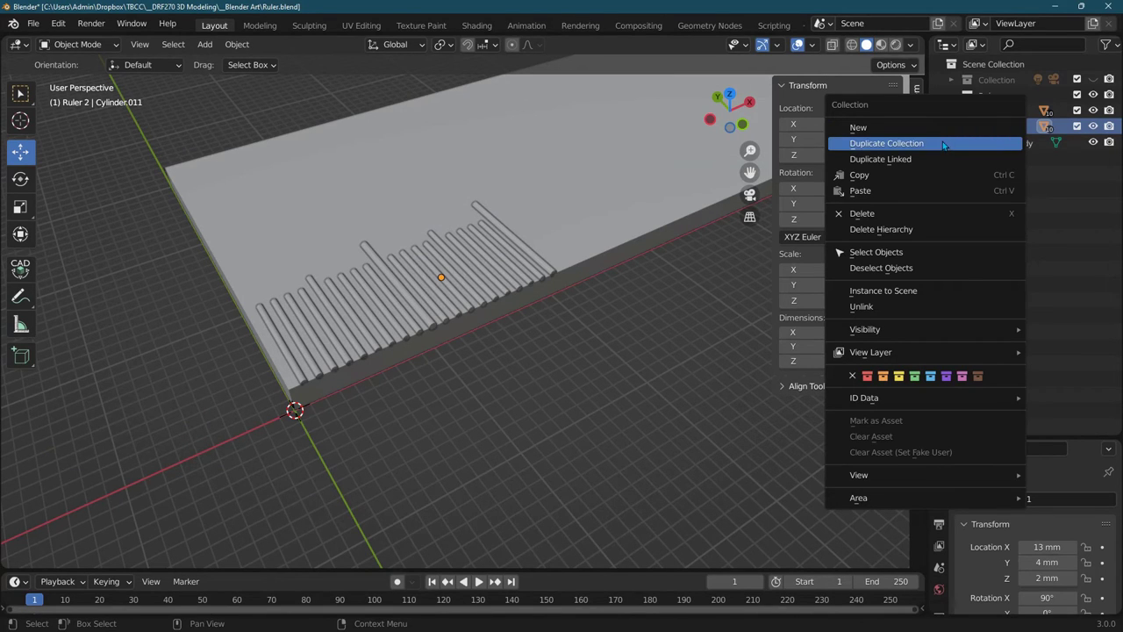
pyautogui.click(942, 142)
pyautogui.click(1005, 143)
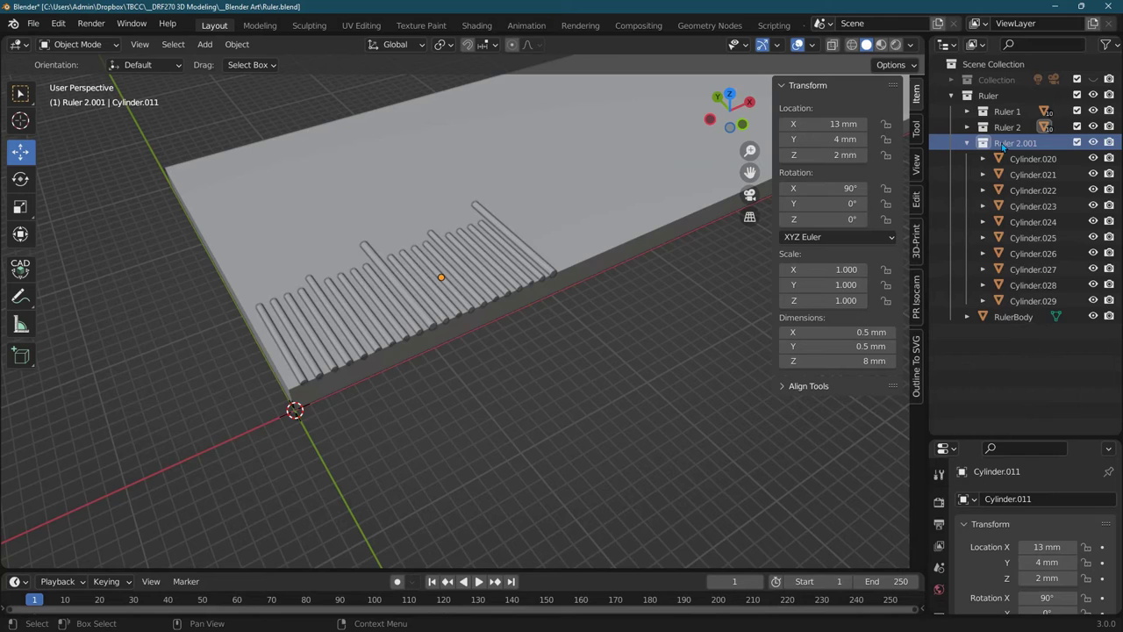
pyautogui.doubleClick(1026, 143)
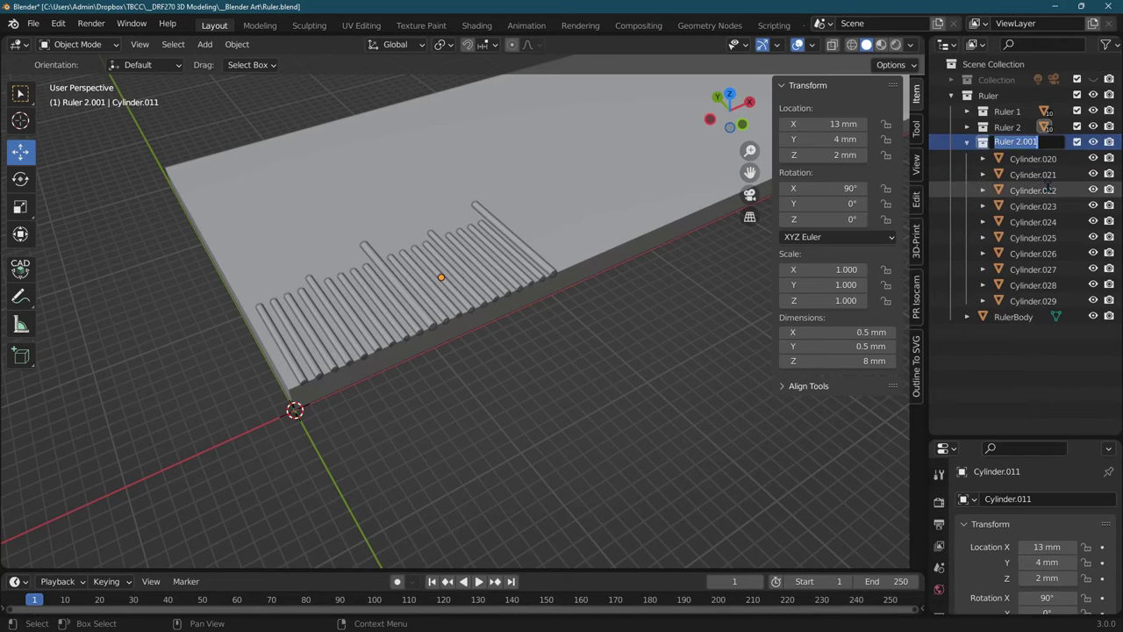
pyautogui.press('End')
pyautogui.press('BackSpace')
pyautogui.press('BackSpace')
pyautogui.press('BackSpace')
pyautogui.press('BackSpace')
pyautogui.press('BackSpace')
pyautogui.write('3')
pyautogui.press('Return')
# - Keep Ruler 2 collapsed and select Cylinder.020 through Cylinder.029 in Ruler 3
pyautogui.click(967, 127)
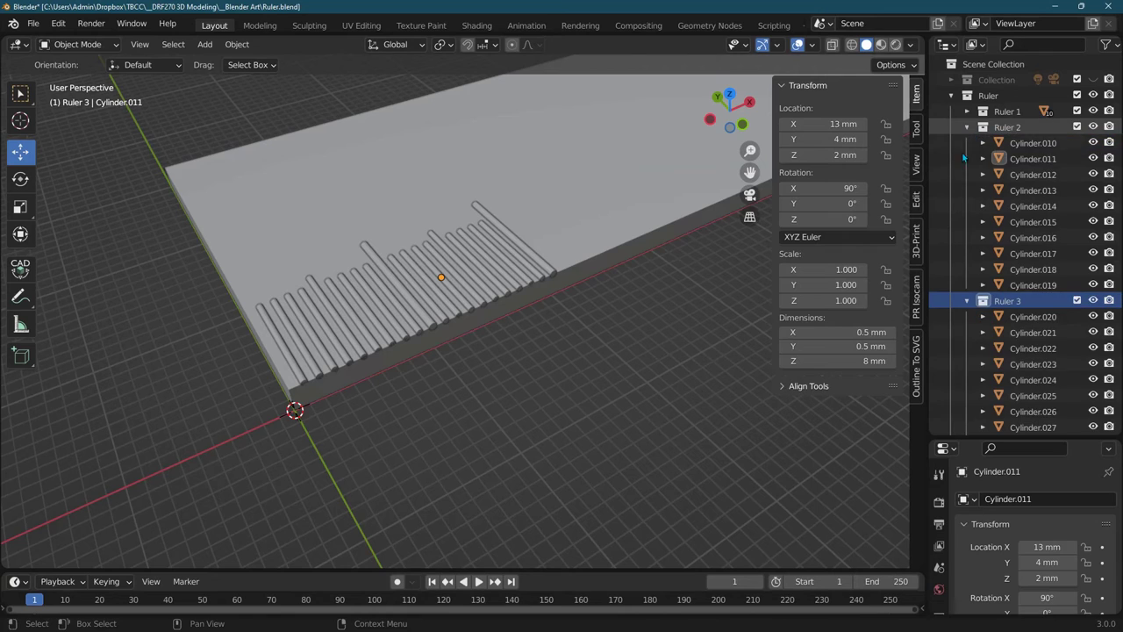
pyautogui.click(968, 127)
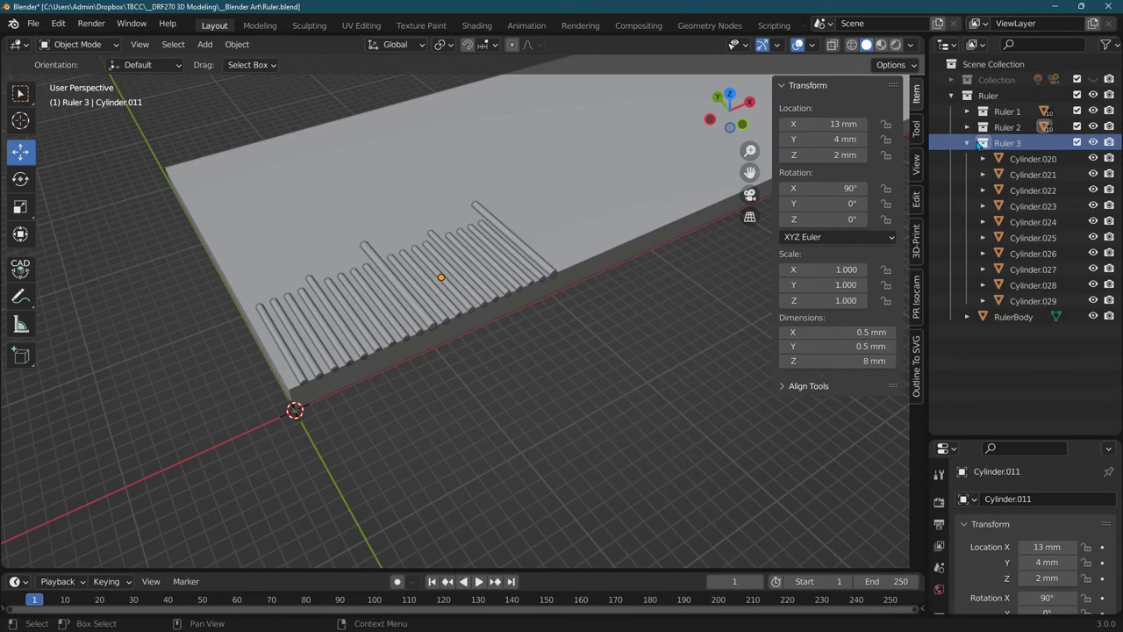
pyautogui.click(1032, 159)
pyautogui.keyDown('shift'); pyautogui.click(1033, 300); pyautogui.keyUp('shift')
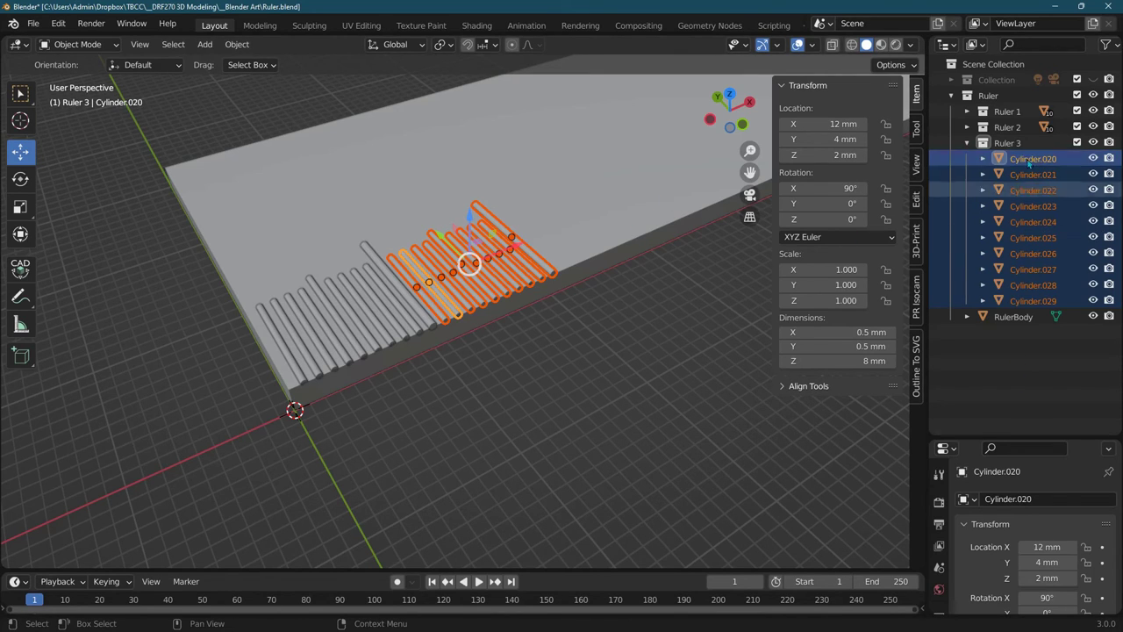
# - Collapse Ruler 3, then hide and re-show the Ruler 1 ticks in the viewport
pyautogui.moveTo(634, 290)
pyautogui.mouseDown(button='middle')
pyautogui.moveTo(681, 241)
pyautogui.moveTo(710, 230)
pyautogui.moveTo(622, 305)
pyautogui.moveTo(615, 285)
pyautogui.mouseUp(button='middle')
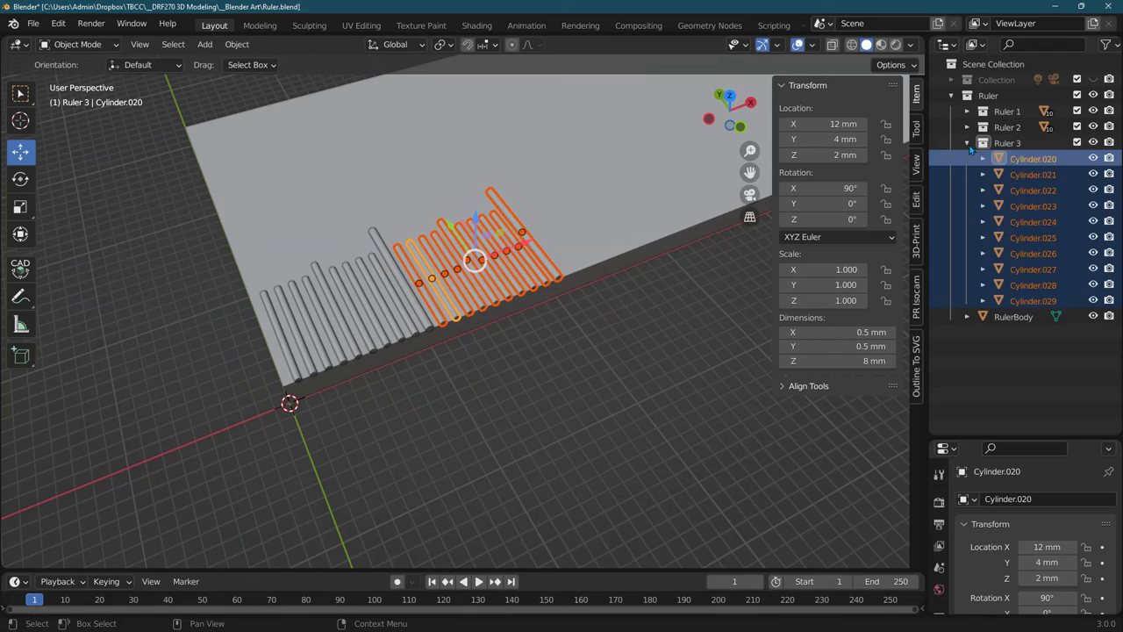
pyautogui.click(967, 143)
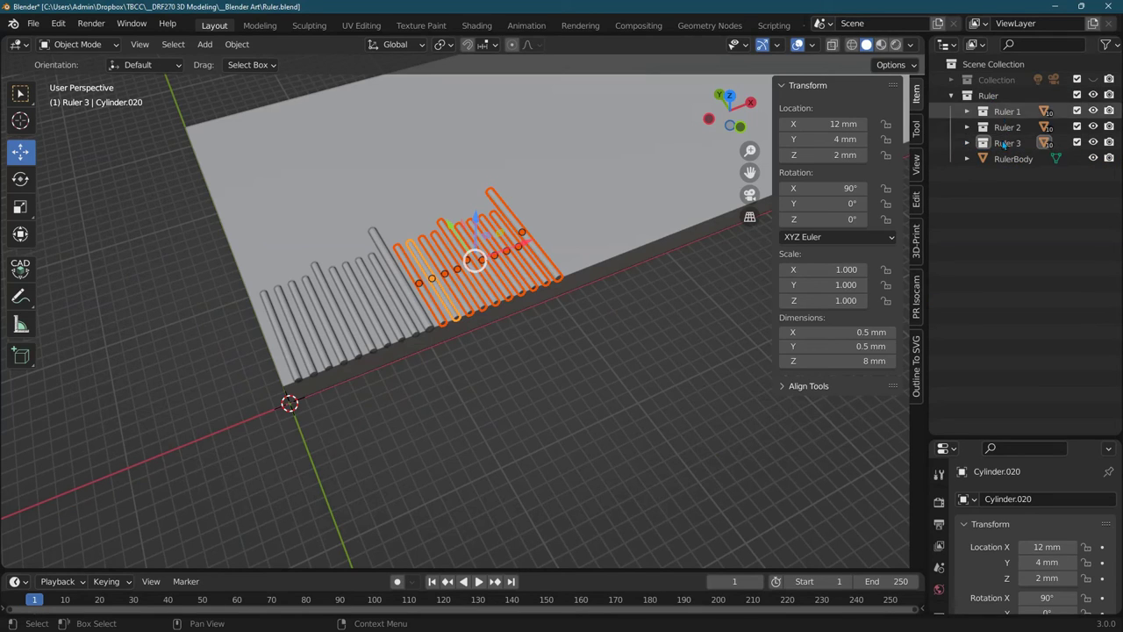
pyautogui.click(1092, 111)
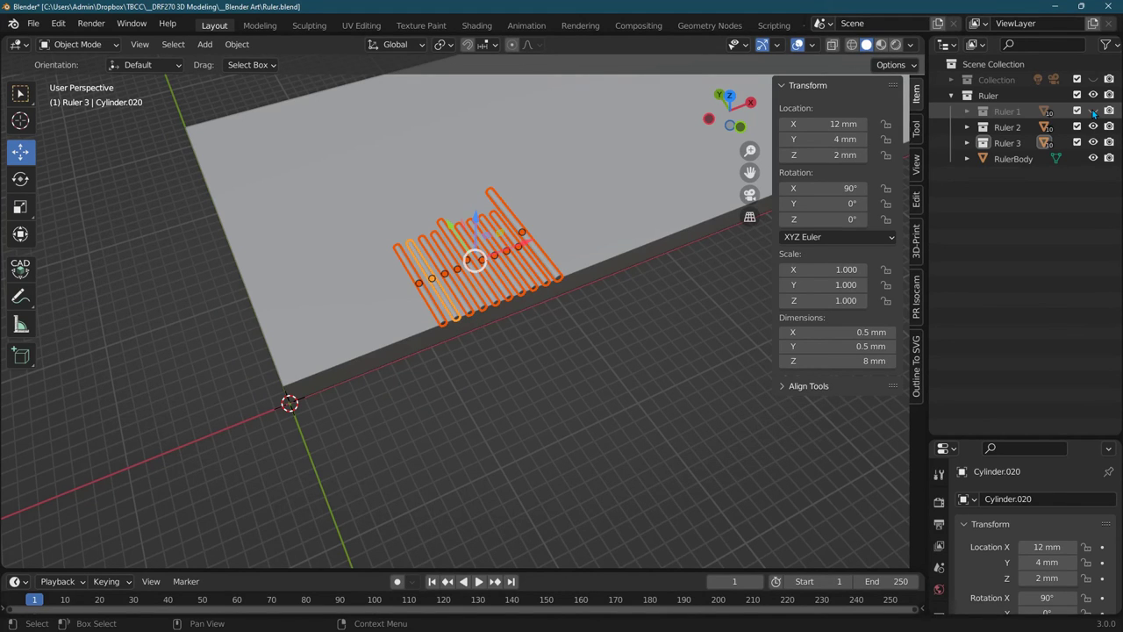
pyautogui.click(1092, 112)
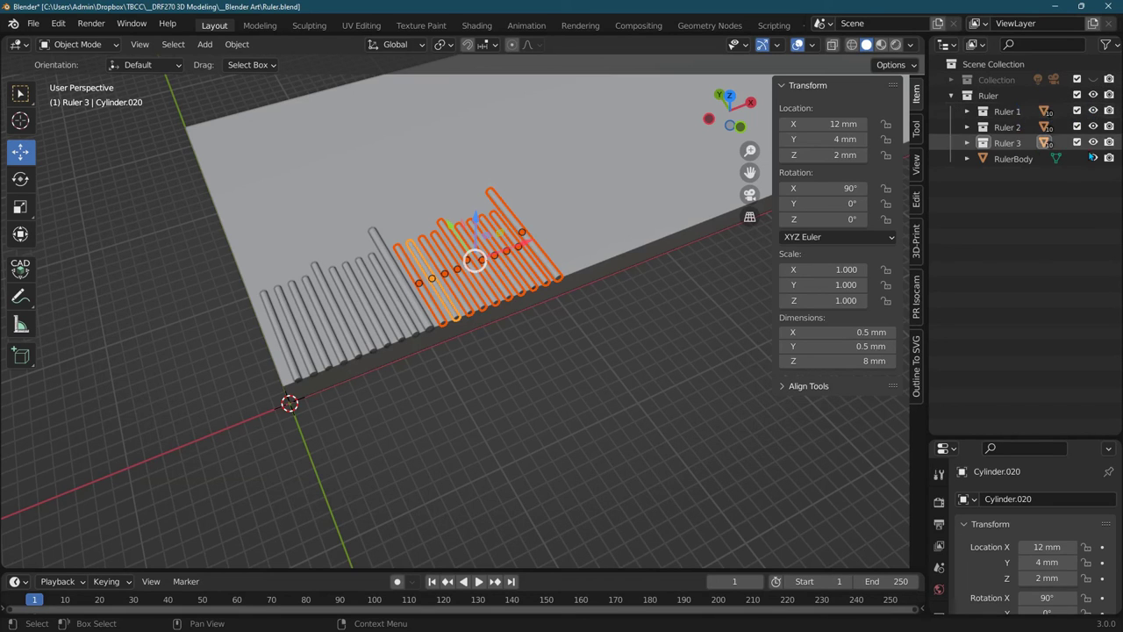
# - Hide and re-show RulerBody, then orbit to view the ruler from lower and higher angles
pyautogui.click(1093, 159)
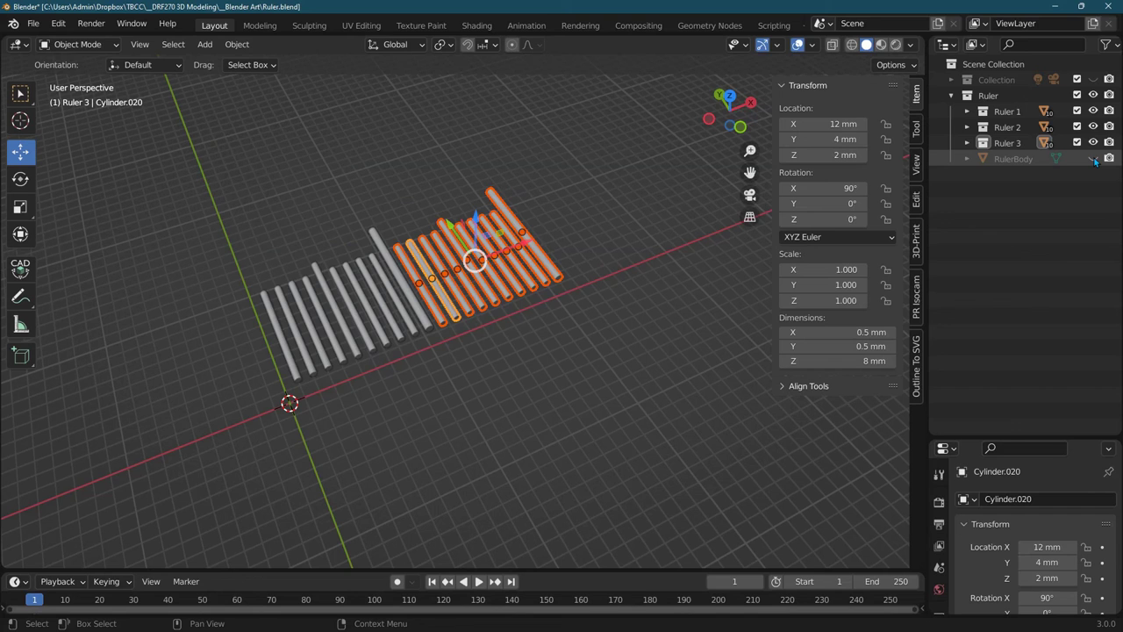
pyautogui.click(1093, 159)
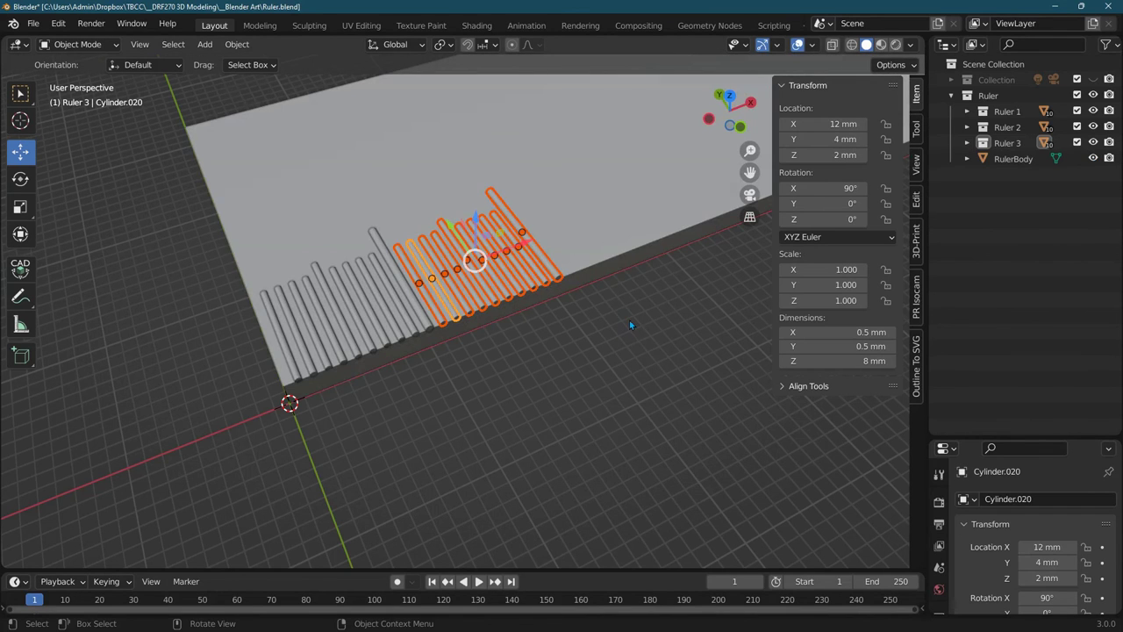
pyautogui.moveTo(629, 320); pyautogui.dragTo(656, 281, button='middle')
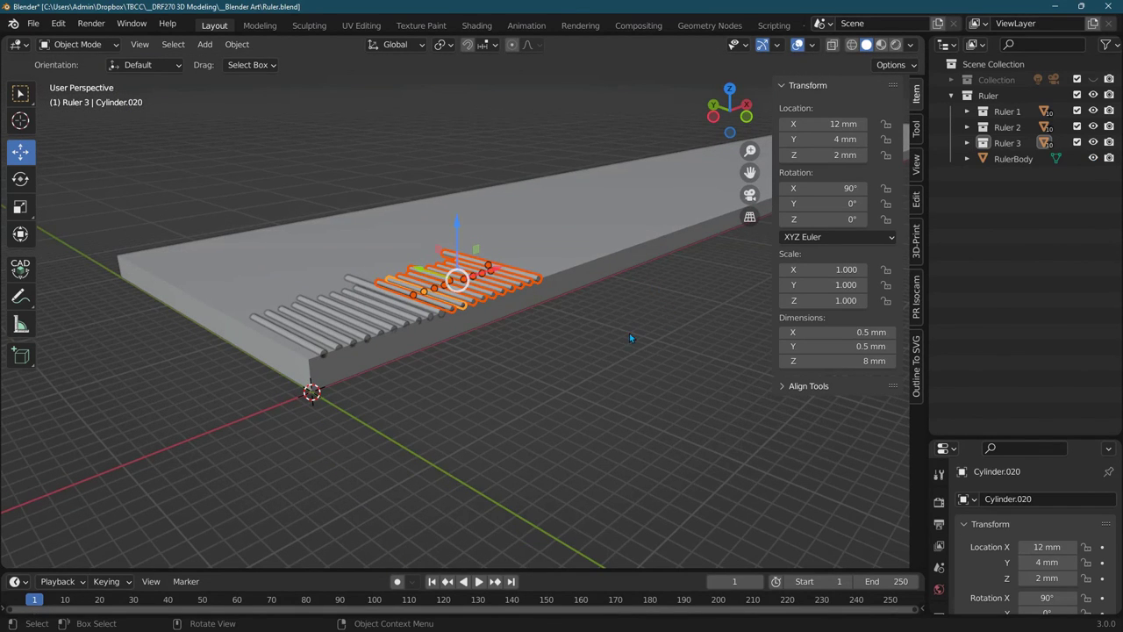
pyautogui.moveTo(629, 332); pyautogui.dragTo(594, 364, button='middle')
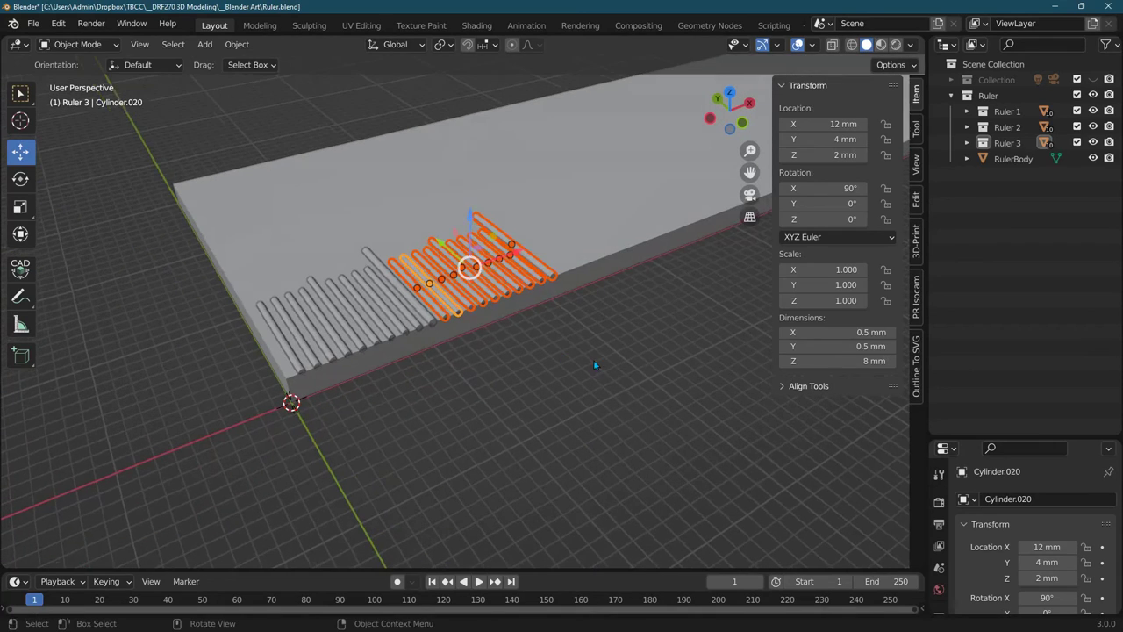